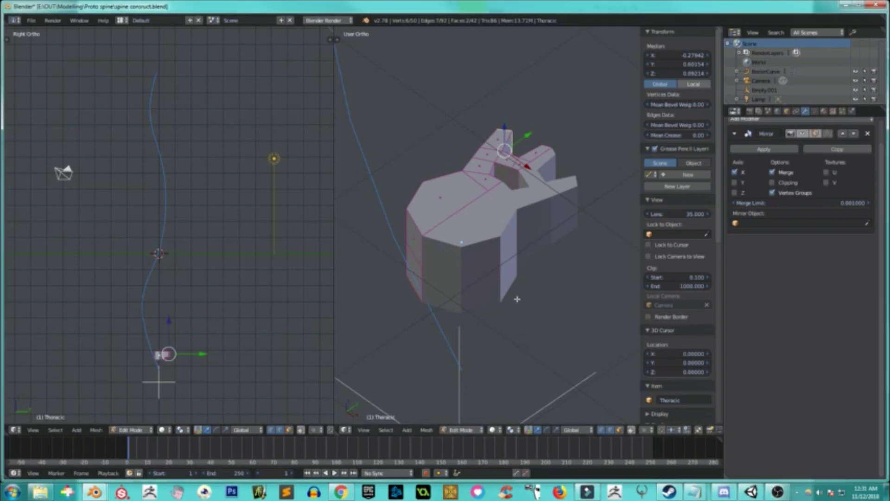
# - Leave Edit Mode on the vertebra and select the bezier spine curve
pyautogui.scroll(2, 517, 299)
pyautogui.moveTo(466, 256)
pyautogui.mouseDown(button='middle')
pyautogui.moveTo(369, 151)
pyautogui.moveTo(376, 232)
pyautogui.moveTo(480, 249)
pyautogui.mouseUp(button='middle')
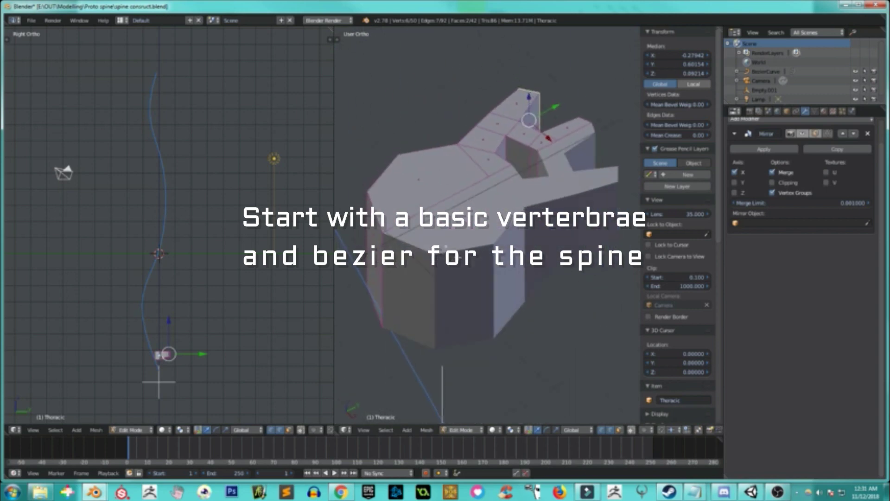
pyautogui.scroll(-2, 445, 247)
pyautogui.scroll(-2, 480, 249)
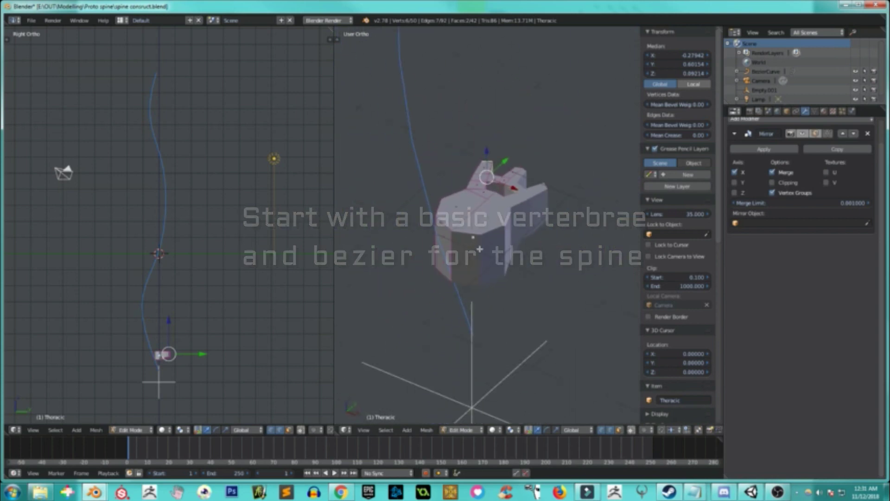
pyautogui.press('Tab')
pyautogui.rightClick(165, 183)
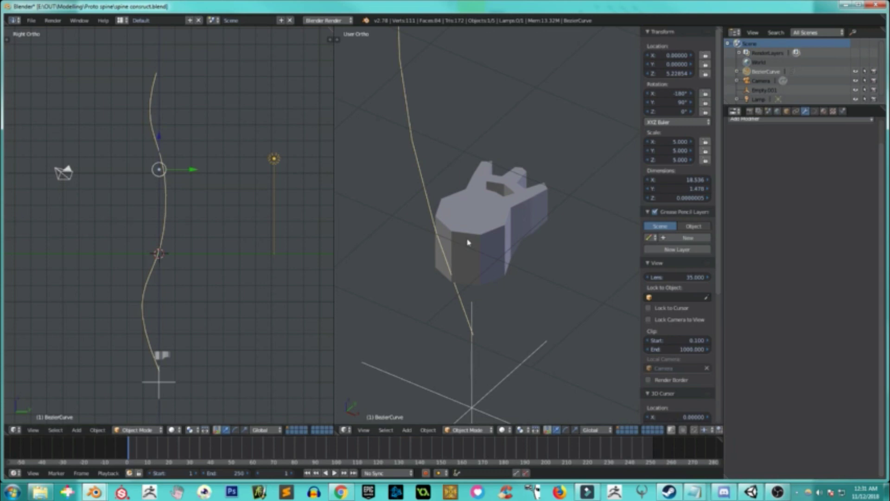
# - Select the Thoracic vertebra, check its hidden and restored mirrored half, and open Add Modifier
pyautogui.rightClick(529, 226)
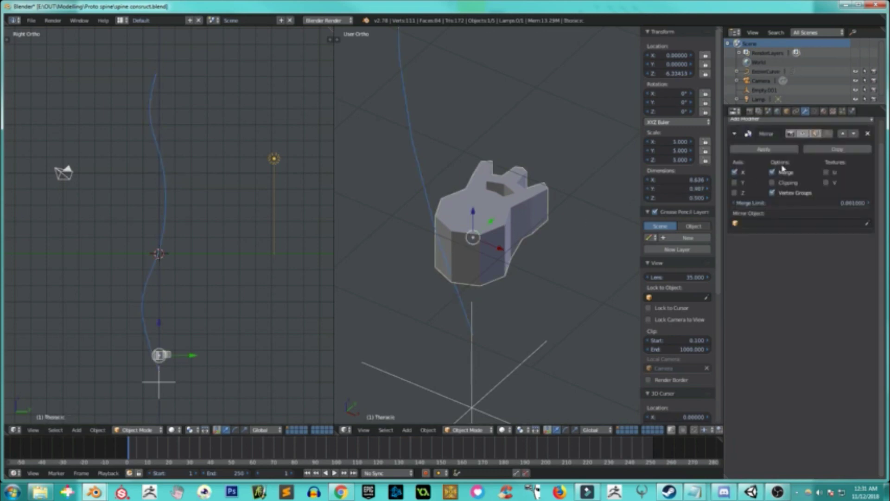
pyautogui.click(804, 134)
pyautogui.moveTo(548, 191)
pyautogui.mouseDown(button='middle')
pyautogui.moveTo(510, 223)
pyautogui.moveTo(424, 219)
pyautogui.moveTo(358, 201)
pyautogui.moveTo(371, 210)
pyautogui.moveTo(582, 231)
pyautogui.mouseUp(button='middle')
pyautogui.click(802, 134)
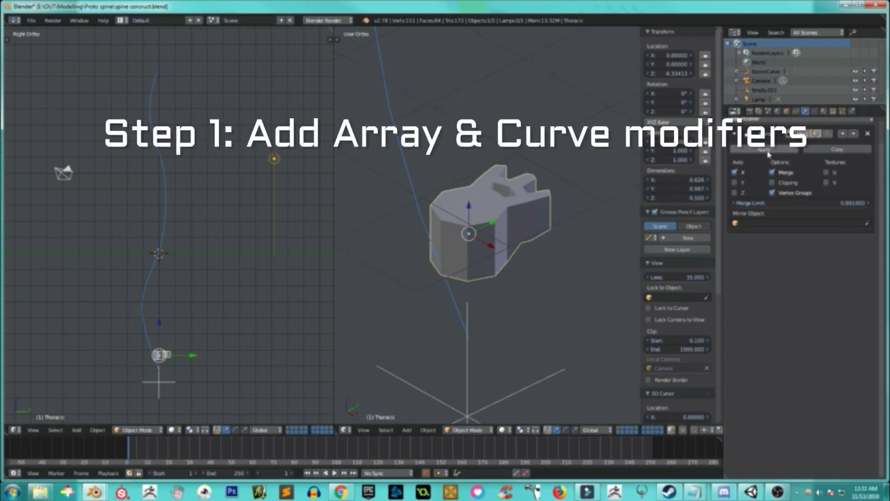
pyautogui.click(766, 122)
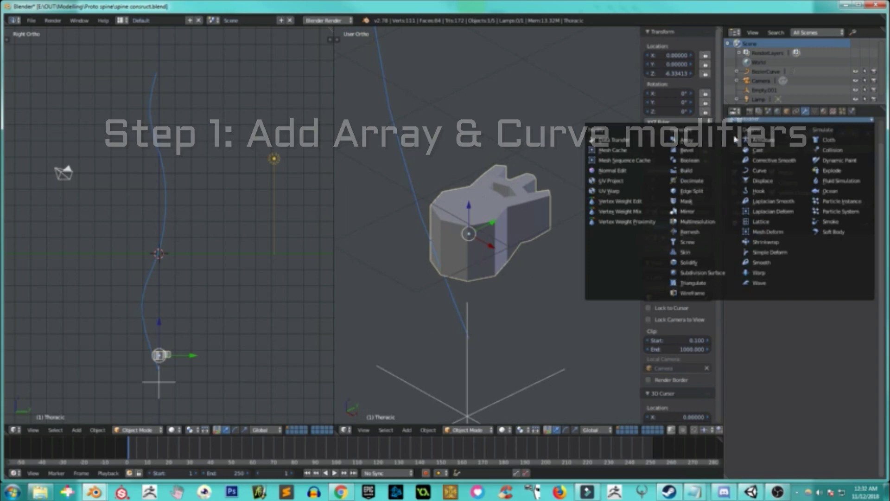
# - Add an Array modifier with relative offset X 0 and Z 1.2
pyautogui.click(686, 140)
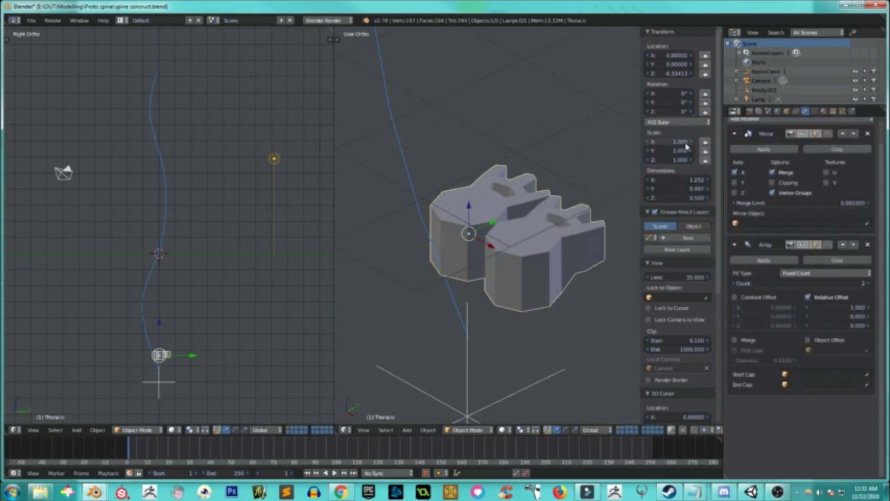
pyautogui.click(852, 307)
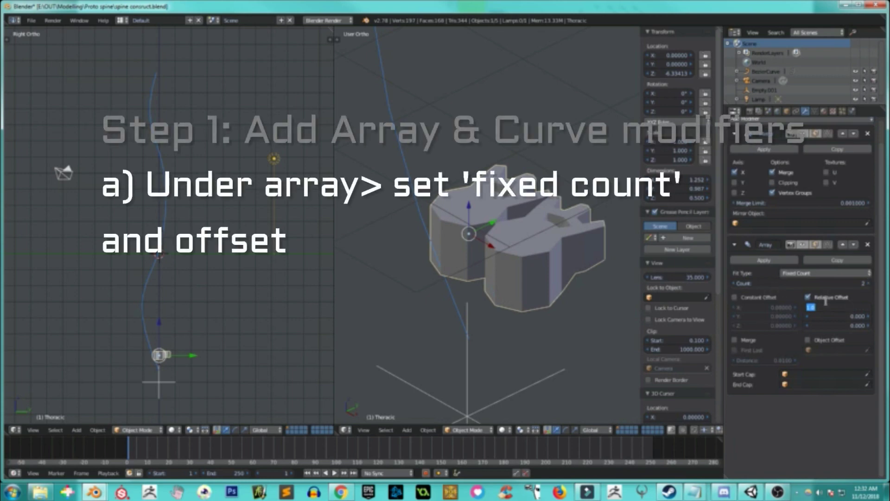
pyautogui.click(809, 297)
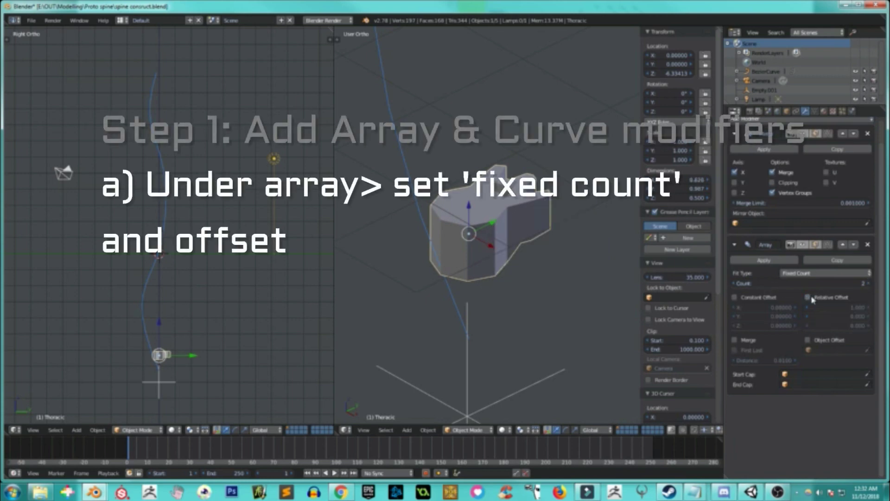
pyautogui.click(809, 298)
pyautogui.moveTo(830, 325); pyautogui.dragTo(837, 332)
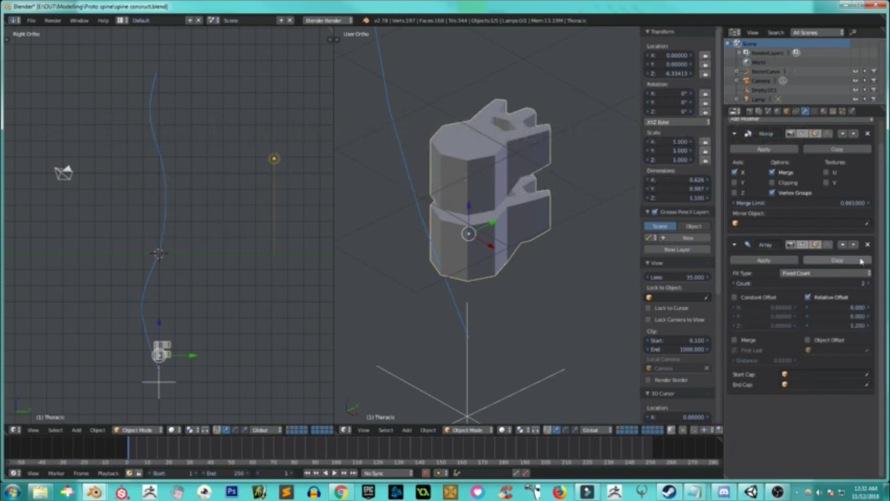
# - Raise the array count to 12 to form a vertical column of vertebrae
pyautogui.doubleClick(869, 284)
pyautogui.click(869, 284)
pyautogui.click(869, 283)
pyautogui.click(869, 284)
pyautogui.click(869, 284)
pyautogui.scroll(-3, 216, 302)
pyautogui.scroll(3, 219, 303)
pyautogui.scroll(-4, 546, 240)
pyautogui.scroll(-2, 546, 241)
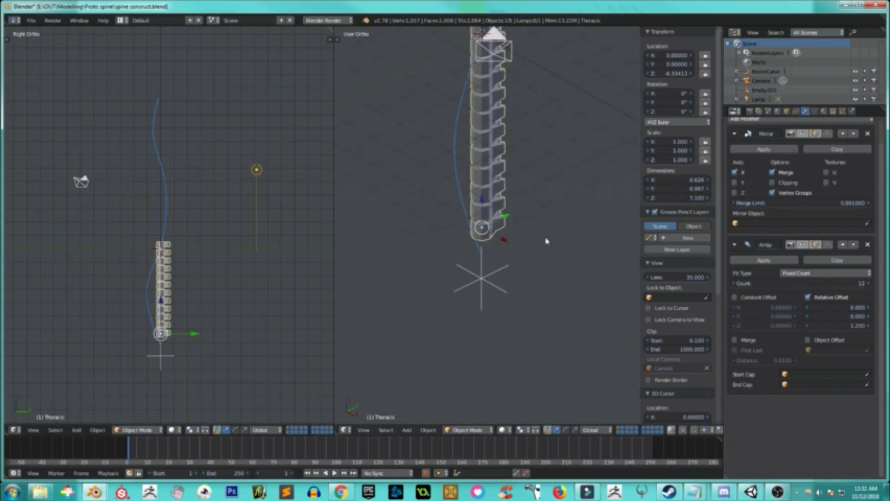
pyautogui.scroll(-1, 536, 317)
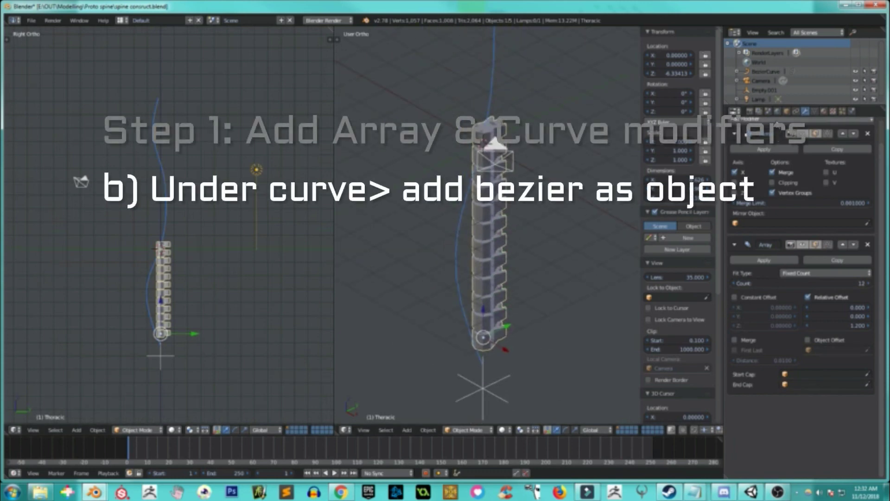
# - Add a Curve modifier with BezierCurve as its deforming object
pyautogui.click(779, 119)
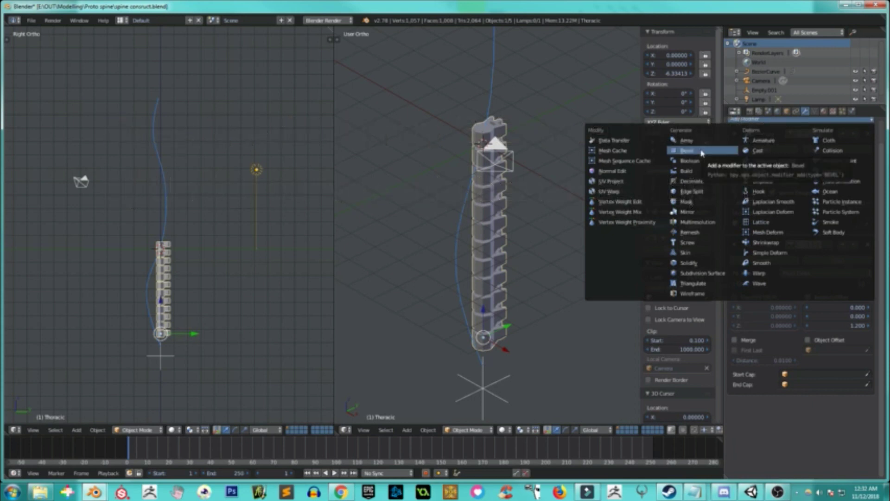
pyautogui.click(763, 176)
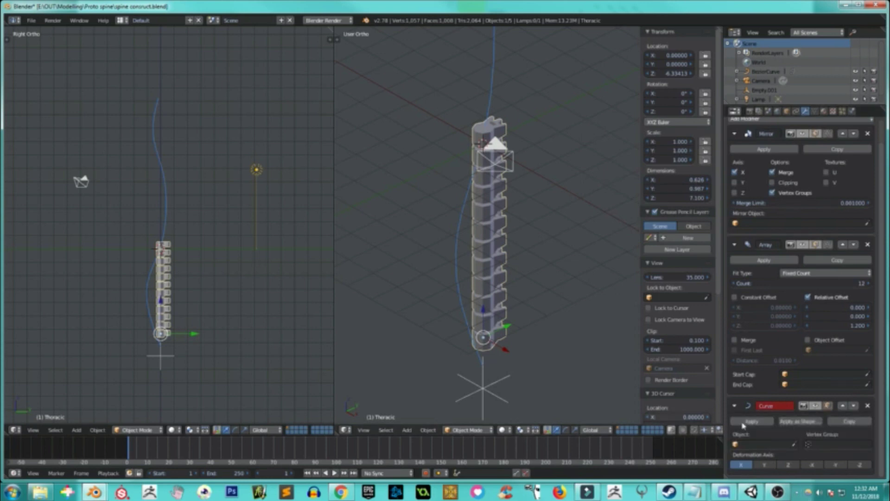
pyautogui.click(753, 447)
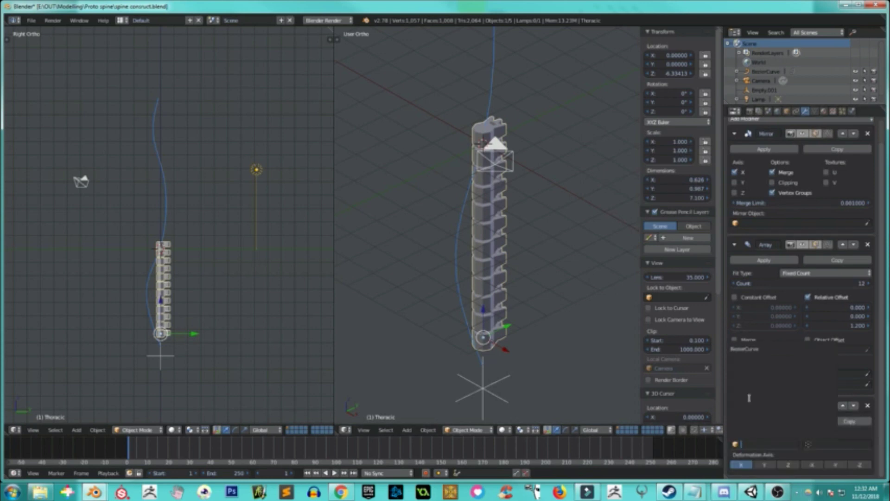
pyautogui.click(756, 352)
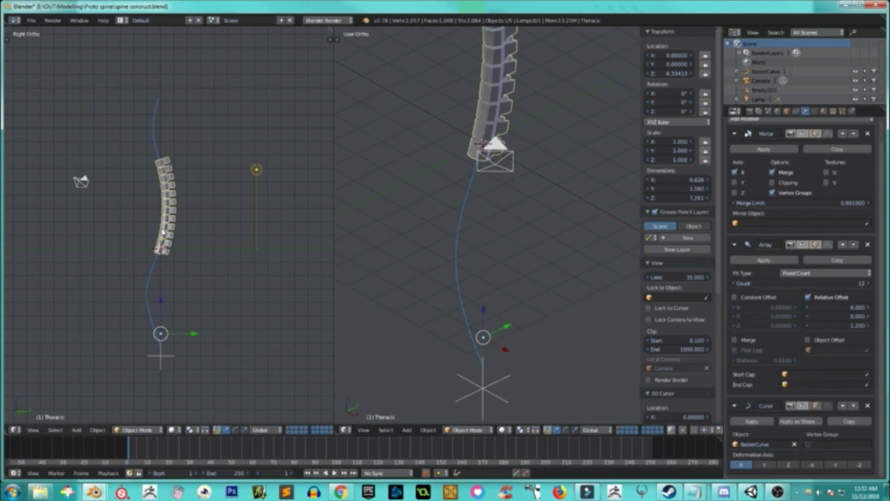
# - Test sliding the stack along Z, undo the moves, and reassign BezierCurve as the curve
pyautogui.press('g')
pyautogui.press('z')
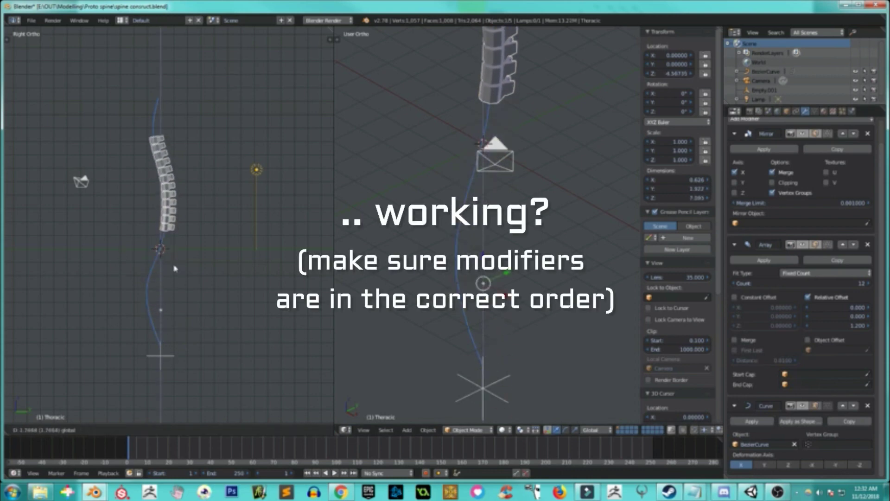
pyautogui.press('Escape')
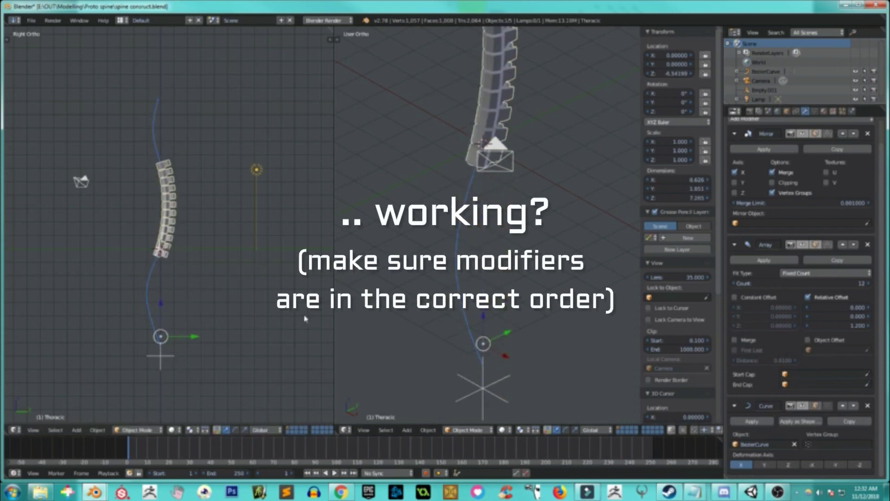
pyautogui.hotkey('ctrl', 'z')
pyautogui.moveTo(161, 303); pyautogui.dragTo(164, 230)
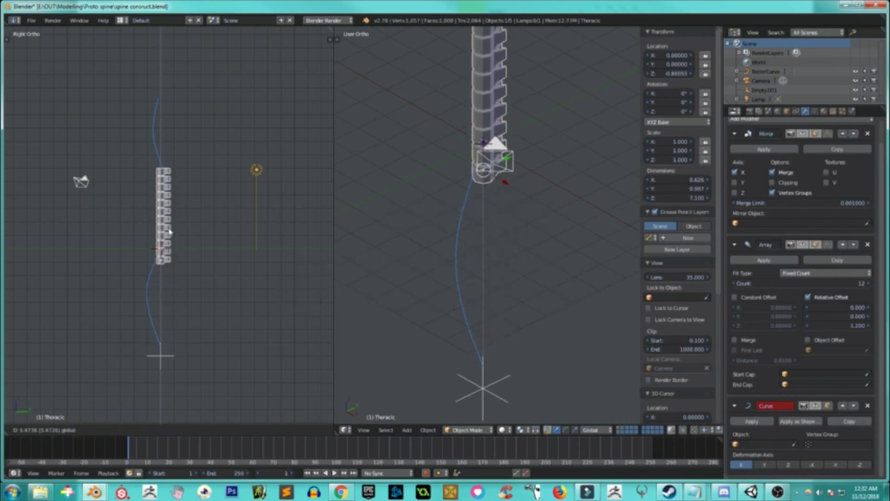
pyautogui.hotkey('ctrl', 'z')
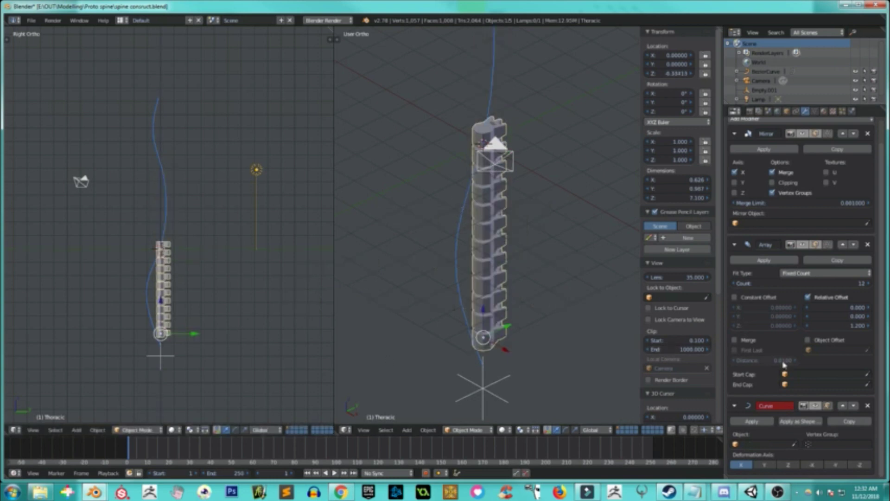
pyautogui.click(760, 444)
pyautogui.click(764, 348)
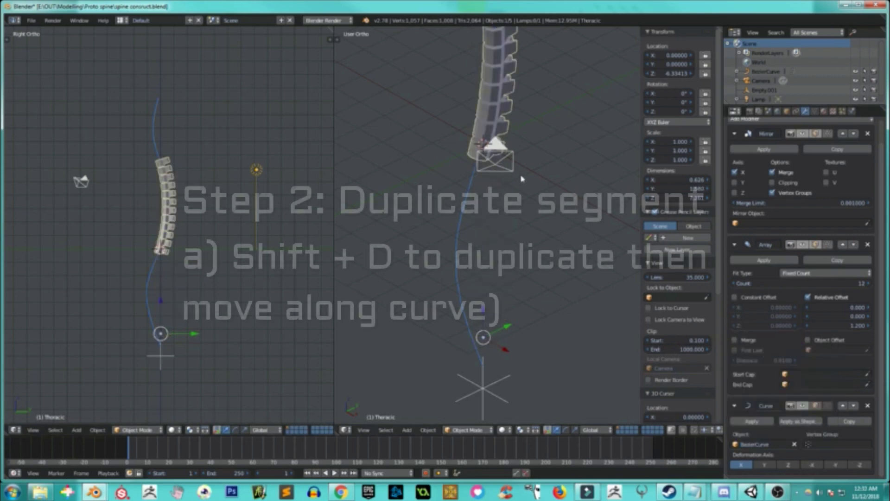
# - Frame the spine, duplicate the Thoracic section, and move the copy up along Z
pyautogui.press('KP_Decimal')
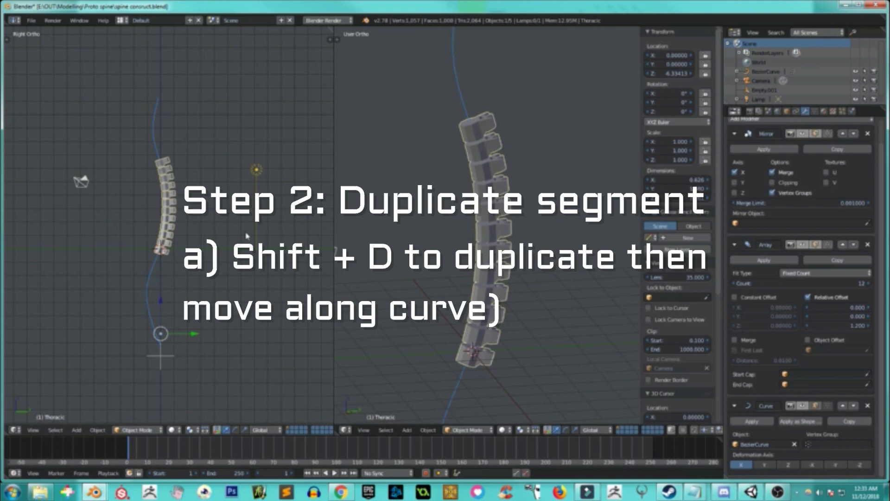
pyautogui.hotkey('shift', 'd')
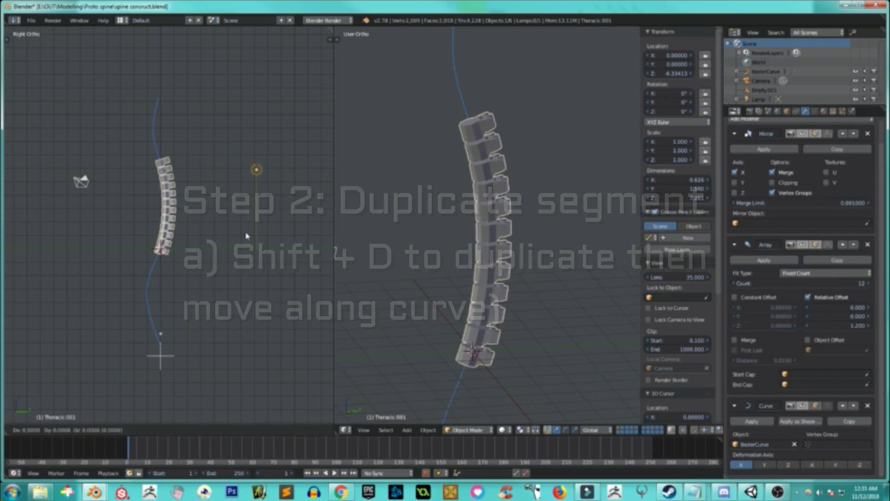
pyautogui.rightClick(194, 274)
pyautogui.press('g')
pyautogui.press('z')
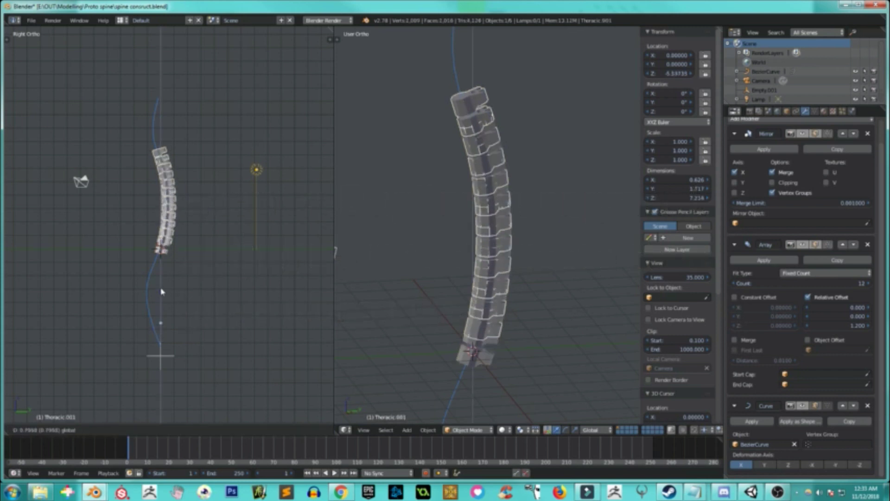
pyautogui.click(157, 253)
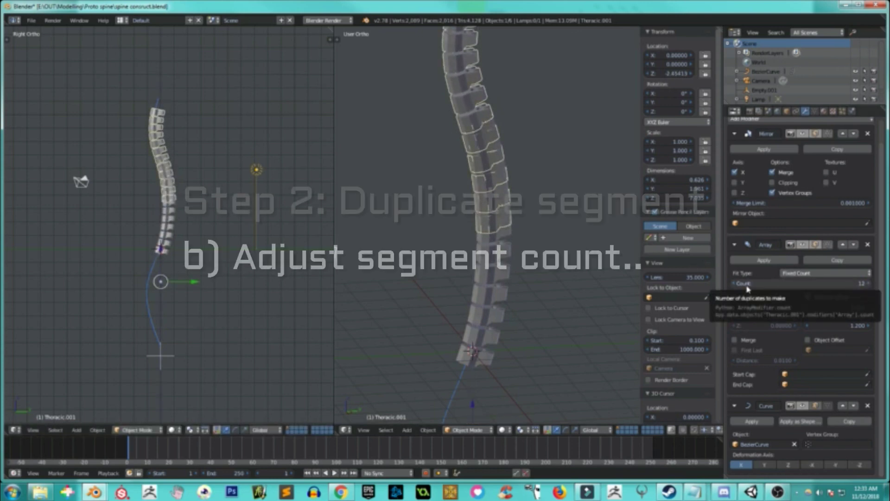
# - Reduce the copy's array count to 7, raise it to Z 0.87159, and start renaming it
pyautogui.moveTo(868, 286); pyautogui.dragTo(736, 286)
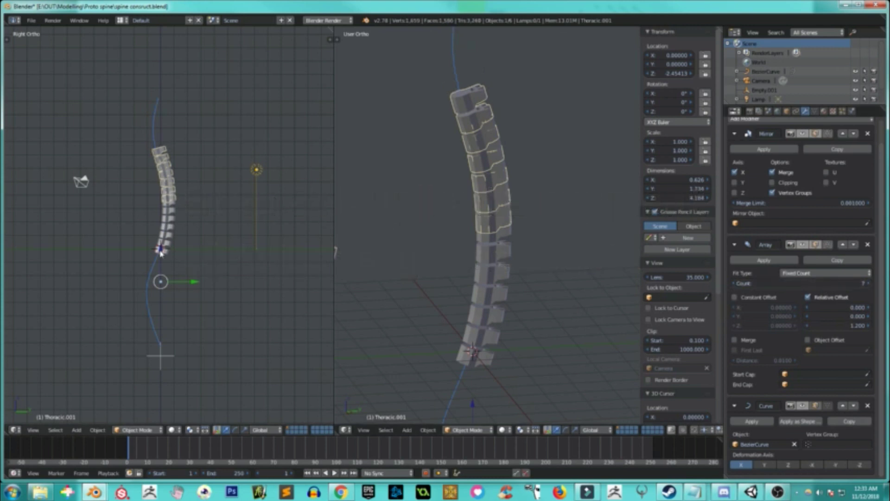
pyautogui.press('g')
pyautogui.press('z')
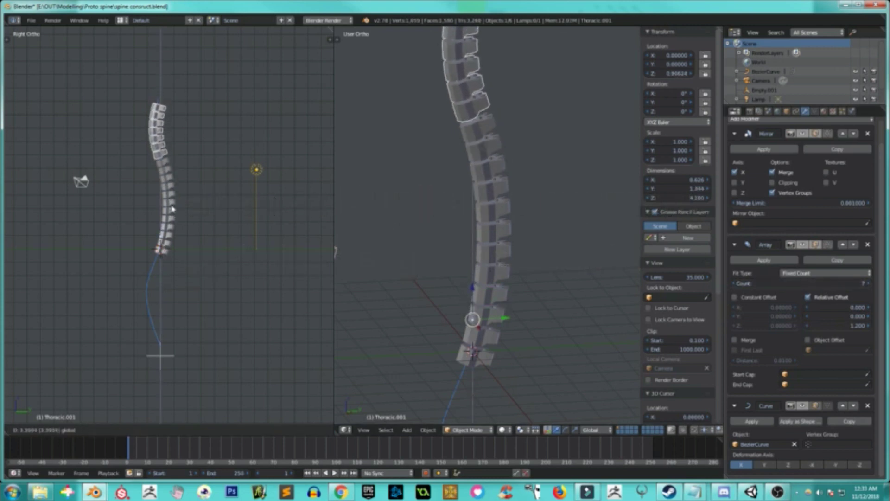
pyautogui.click(171, 209)
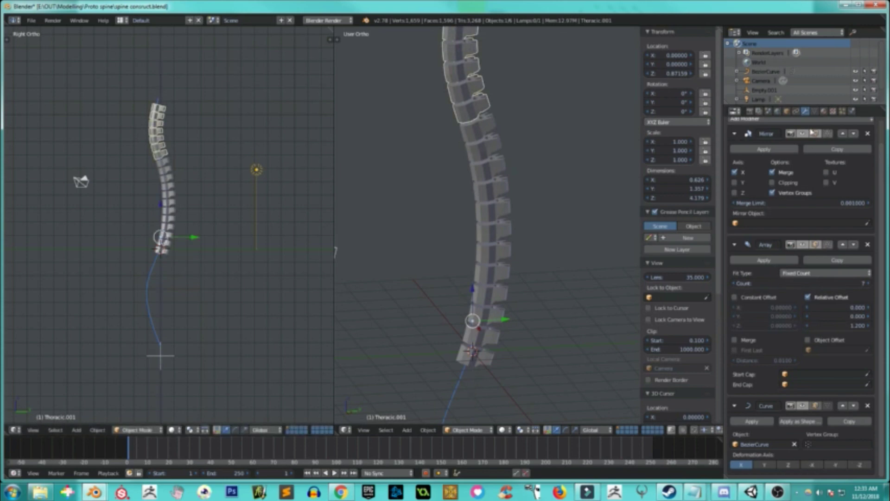
pyautogui.click(789, 112)
pyautogui.click(787, 142)
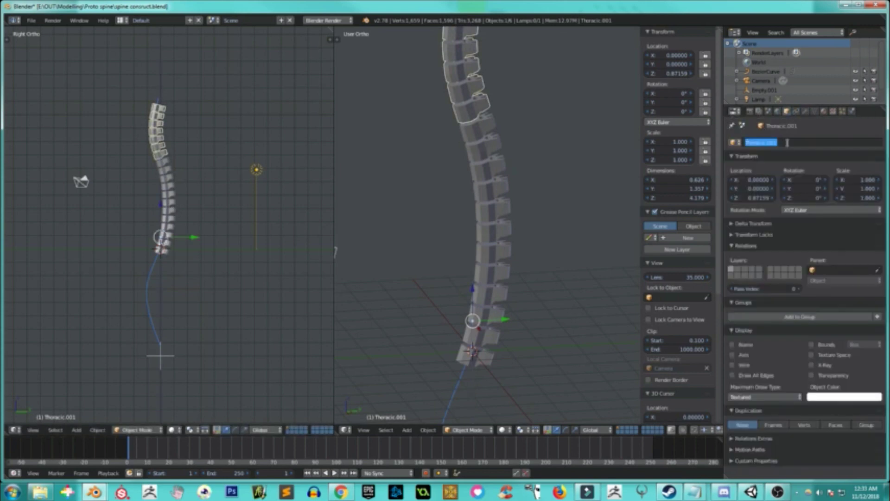
# - Rename the section Cervical, then duplicate it and move the copy down along Z
pyautogui.write('Cervical')
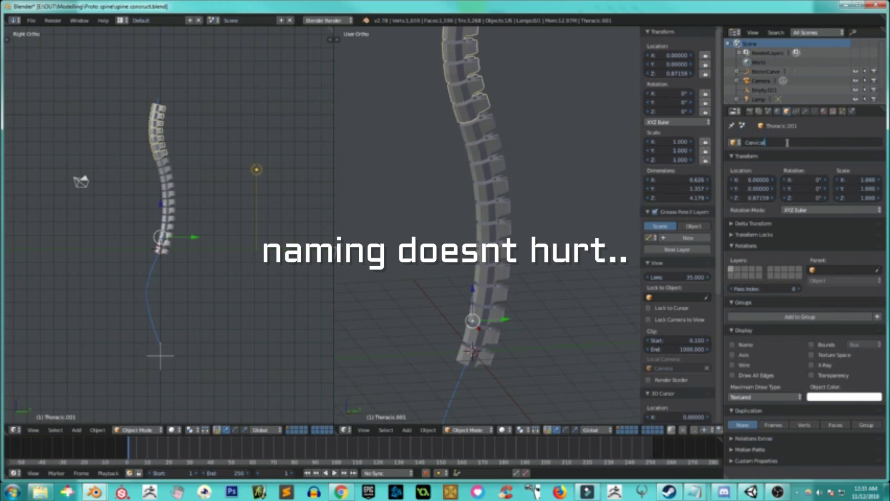
pyautogui.press('Return')
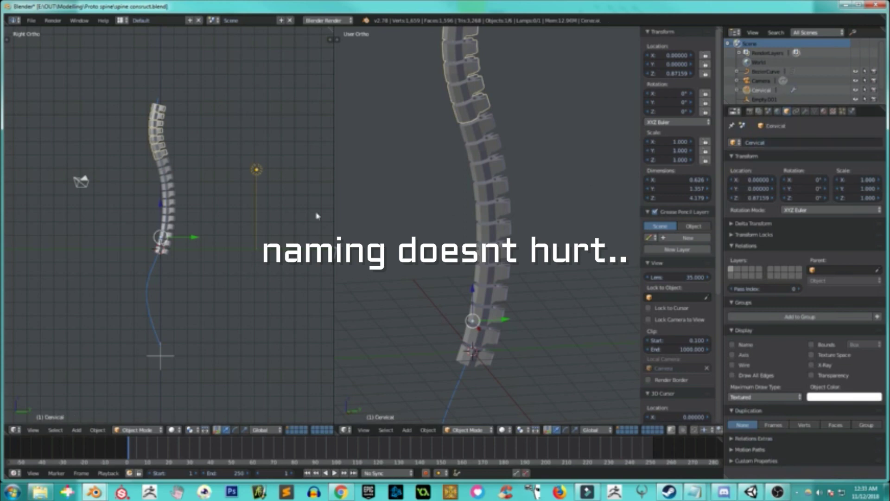
pyautogui.hotkey('shift', 'd')
pyautogui.rightClick(216, 194)
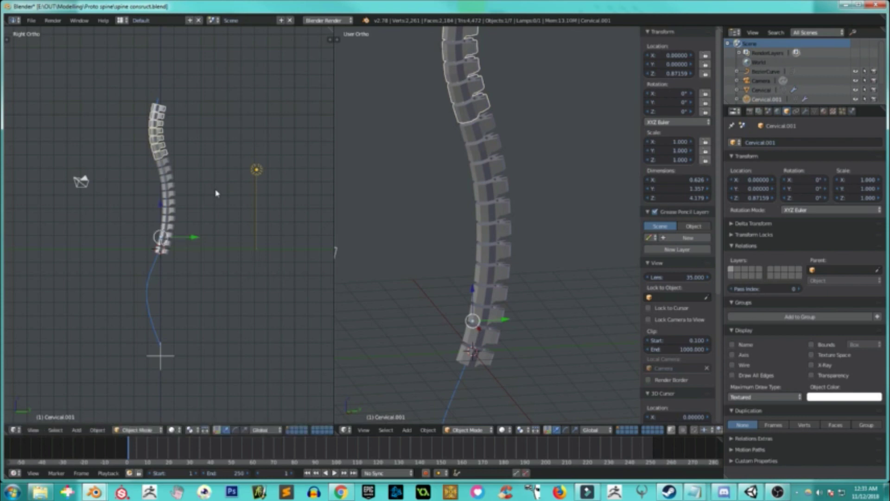
pyautogui.press('g')
pyautogui.press('z')
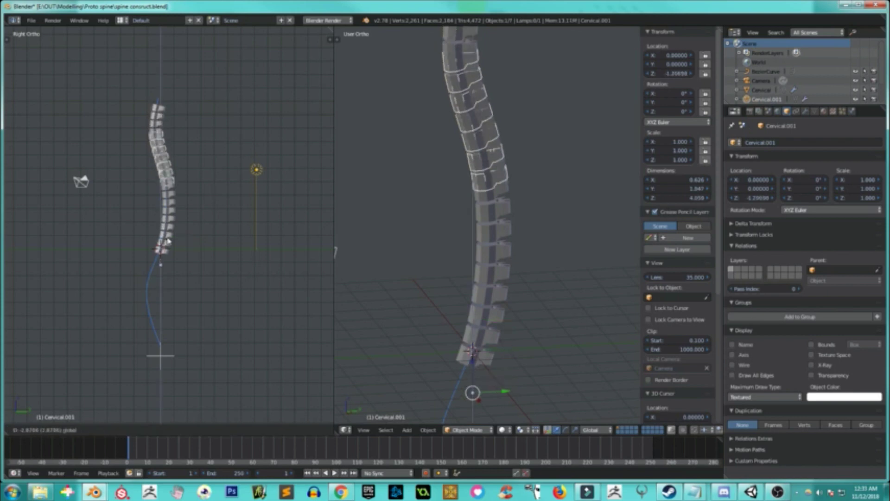
pyautogui.click(197, 363)
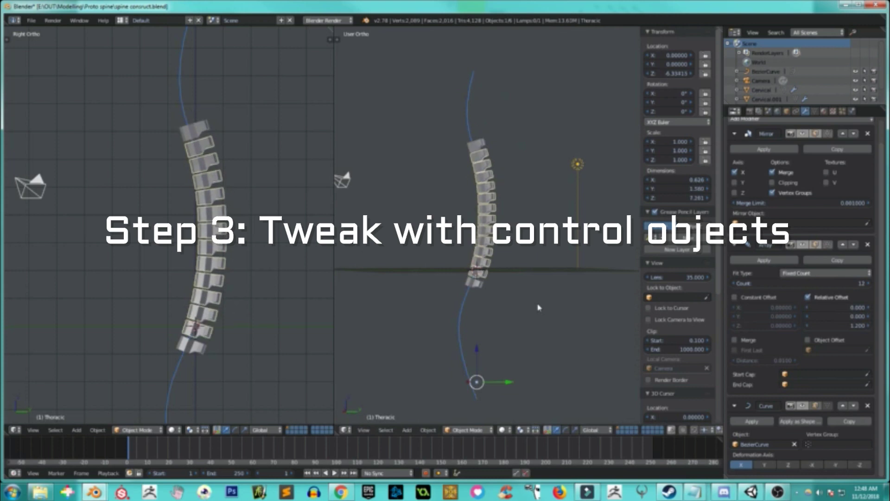
# - Rename Cervical.001 to Lumbar, then reselect the Thoracic and Cervical sections
pyautogui.rightClick(483, 148)
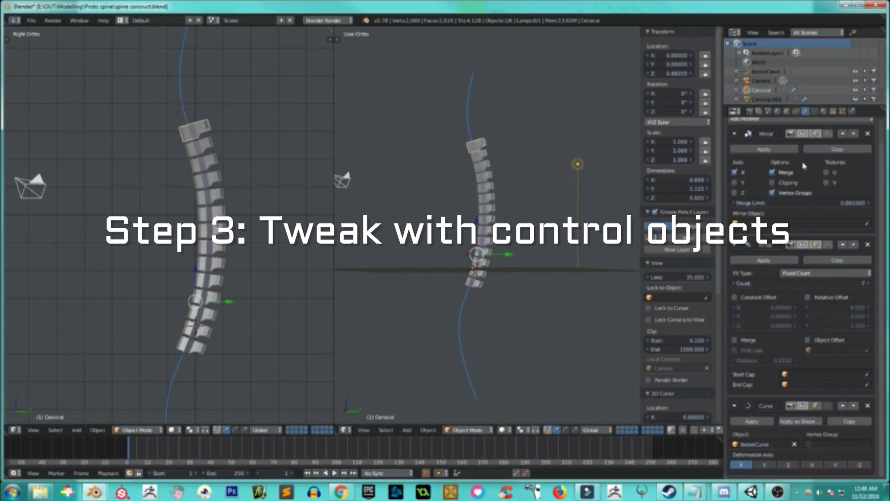
pyautogui.click(787, 111)
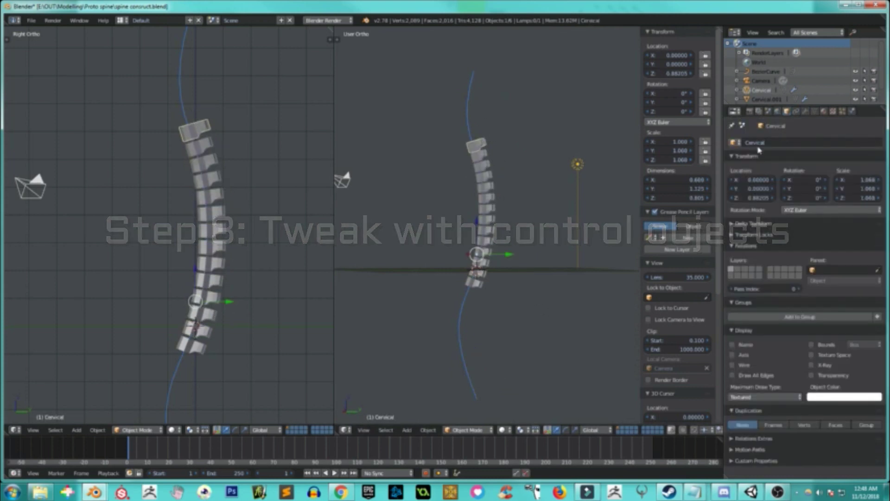
pyautogui.rightClick(475, 288)
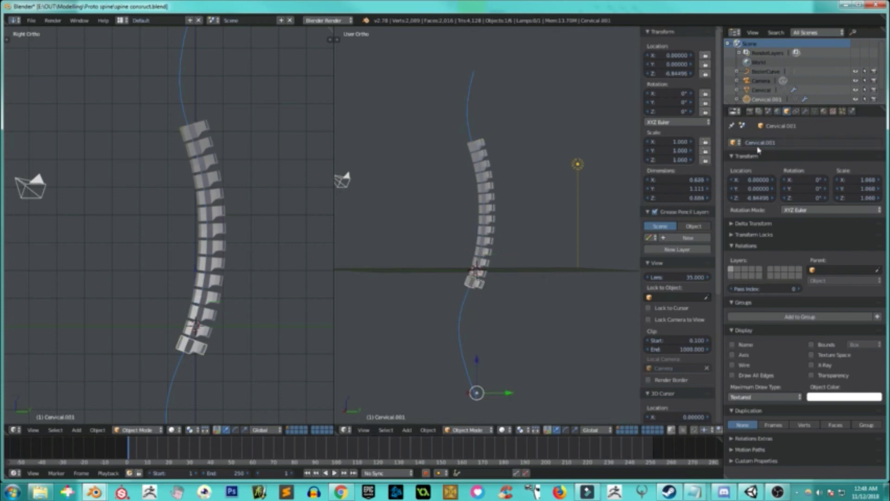
pyautogui.click(756, 143)
pyautogui.write('Lumbar')
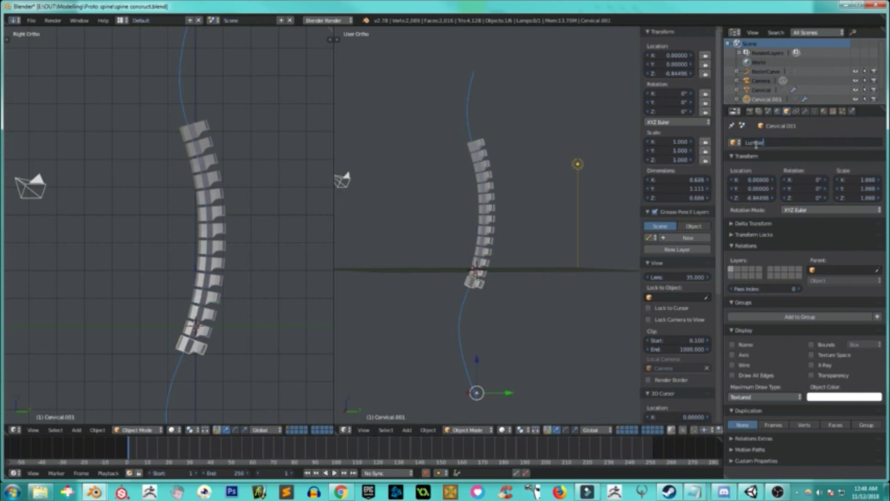
pyautogui.press('Return')
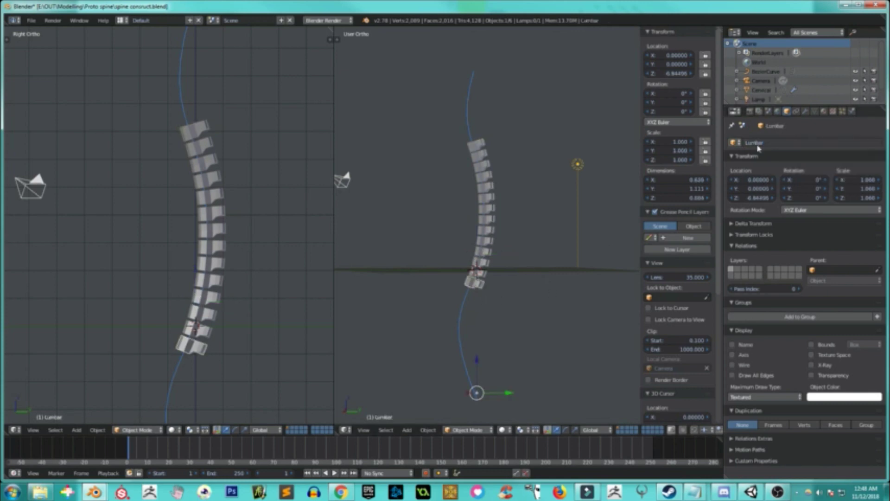
pyautogui.rightClick(473, 167)
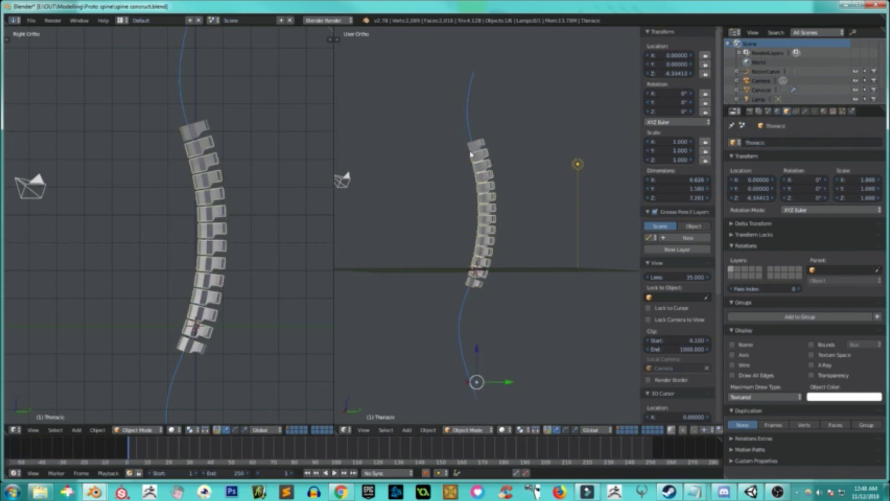
pyautogui.rightClick(477, 147)
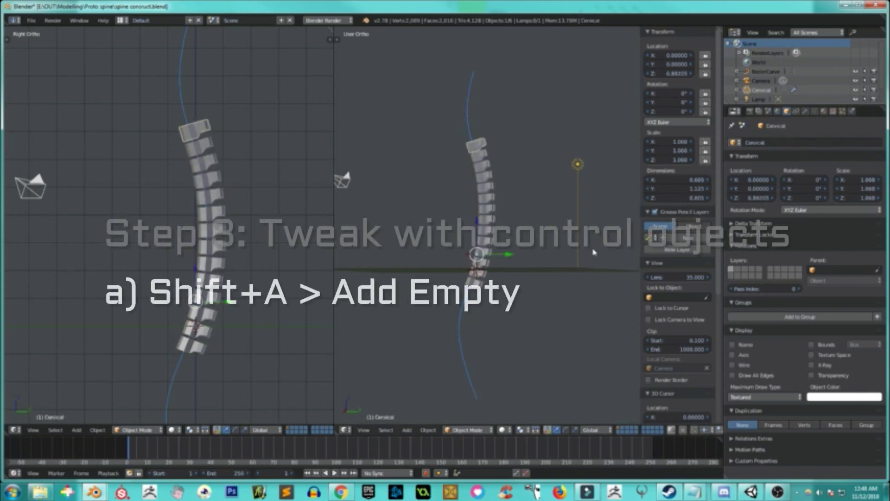
# - Add an Empty named Cervical Ctrl and show the Cervical section's modifiers
pyautogui.click(365, 430)
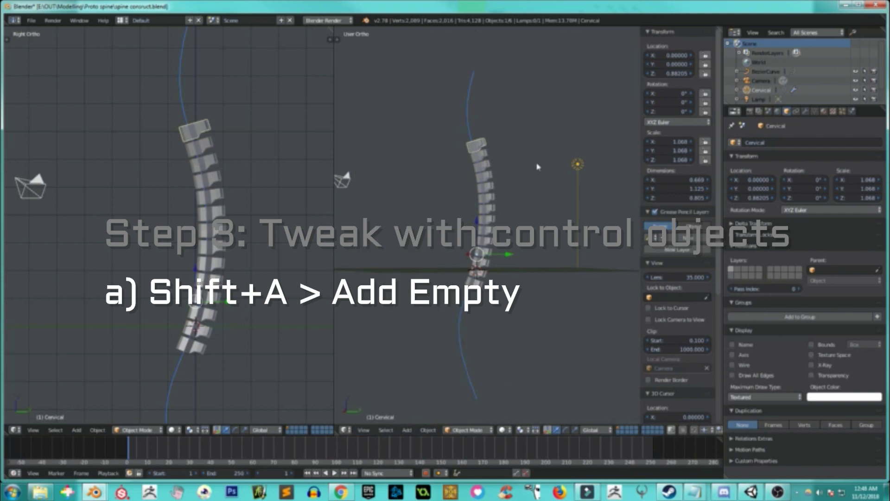
pyautogui.hotkey('shift', 'a')
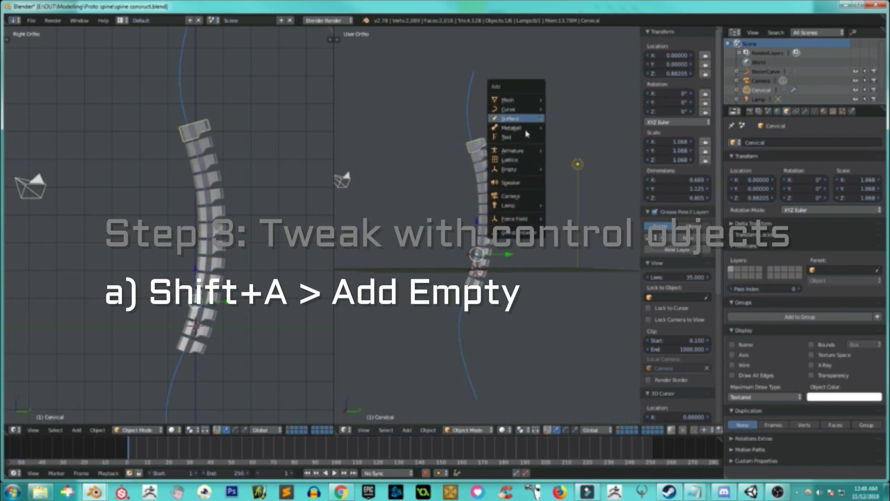
pyautogui.click(574, 168)
pyautogui.click(766, 144)
pyautogui.write('Cervic')
pyautogui.press('Return')
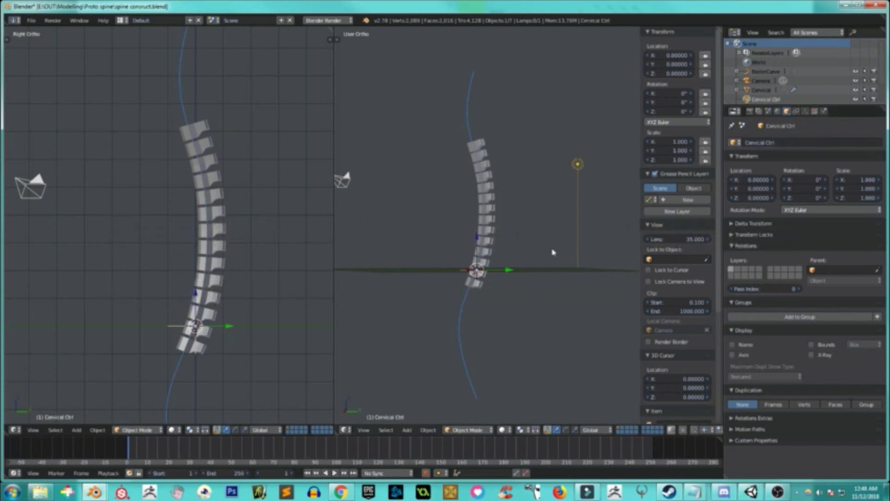
pyautogui.rightClick(491, 138)
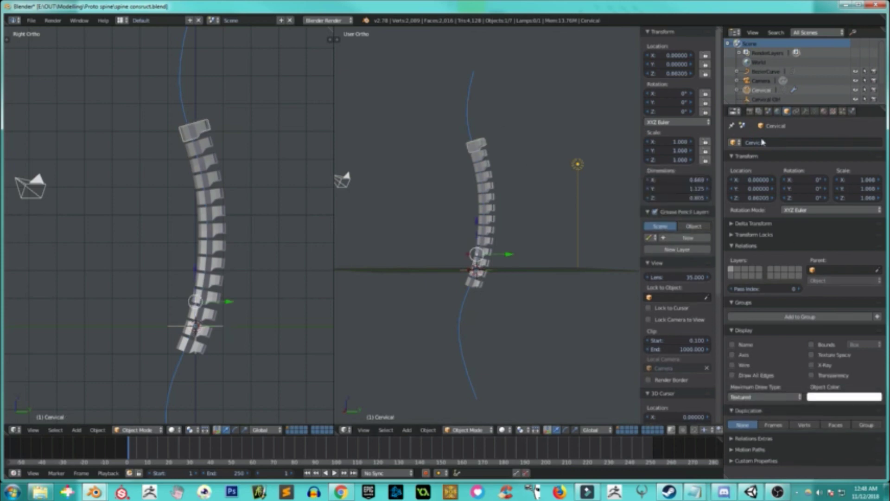
pyautogui.click(806, 112)
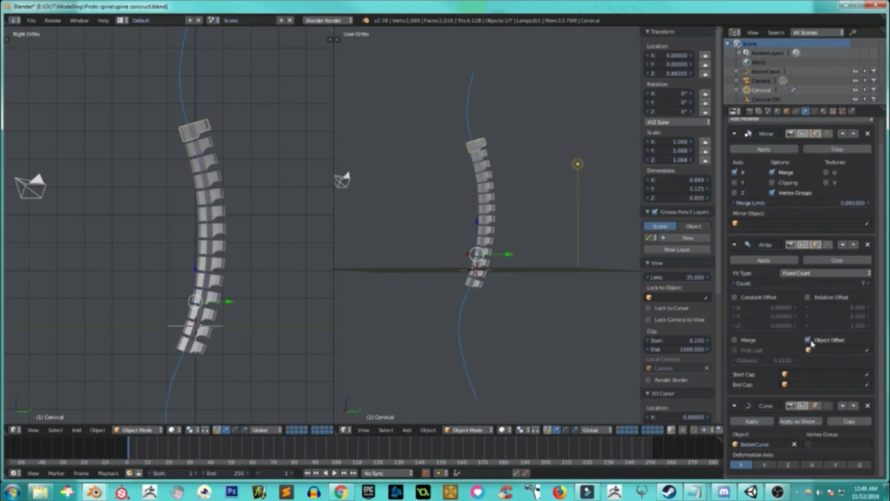
# - Set Cervical Ctrl as the Array's object offset and start moving it along Z
pyautogui.click(824, 350)
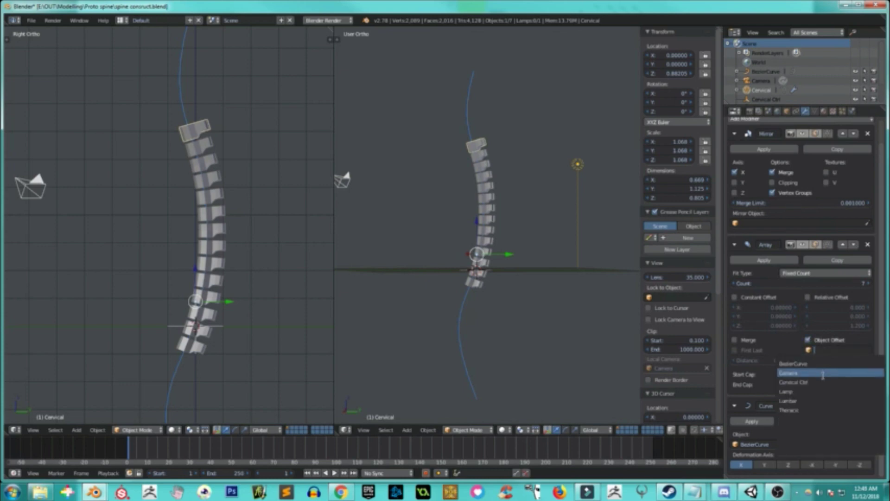
pyautogui.click(794, 382)
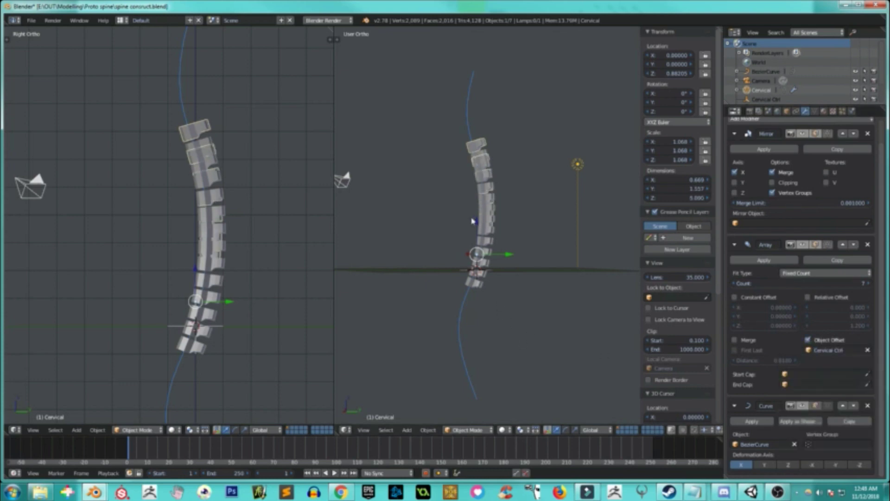
pyautogui.press('g')
pyautogui.press('z')
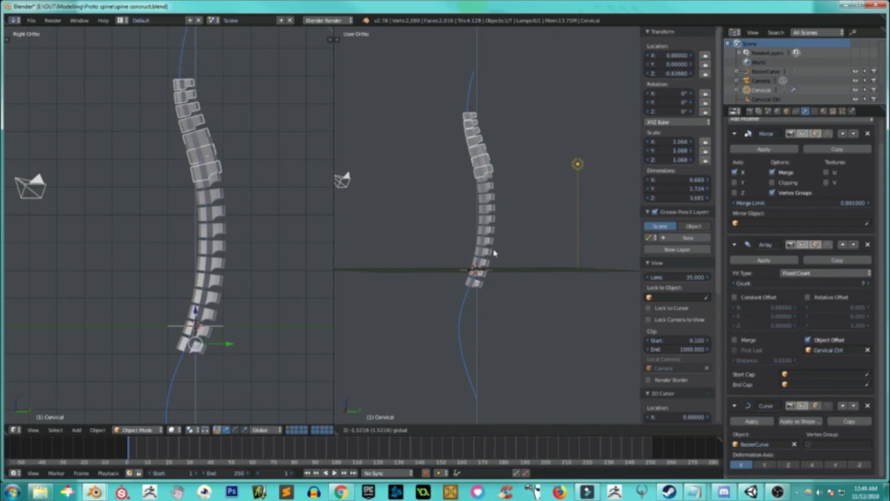
# - Place Cervical Ctrl at Z 1.52185, then move it and the Cervical section up together
pyautogui.click(494, 252)
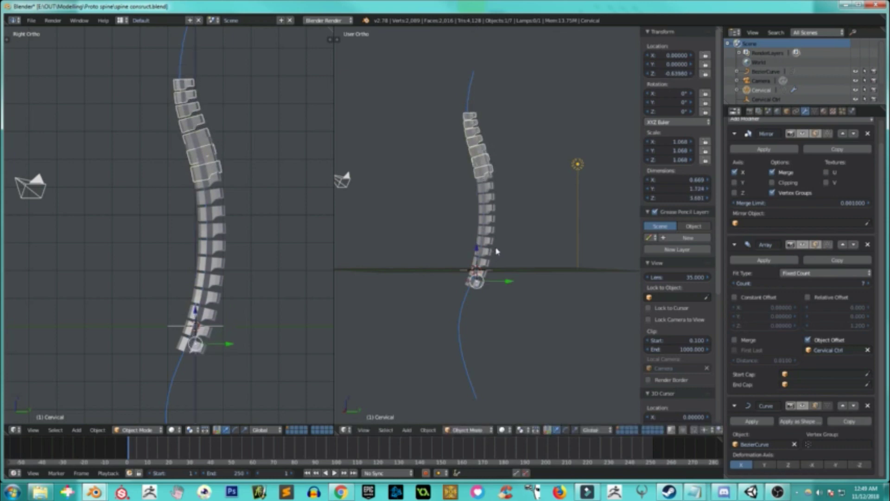
pyautogui.press('a')
pyautogui.rightClick(477, 116)
pyautogui.keyDown('shift'); pyautogui.rightClick(460, 280); pyautogui.keyUp('shift')
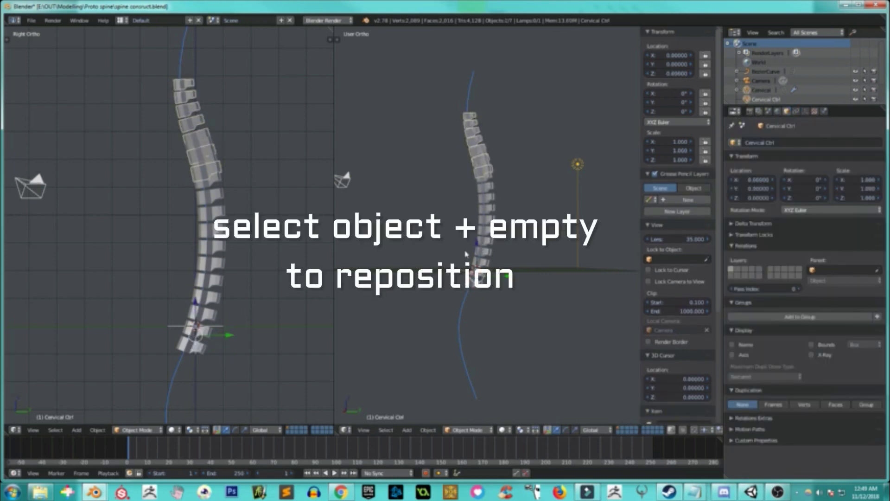
pyautogui.press('g')
pyautogui.press('z')
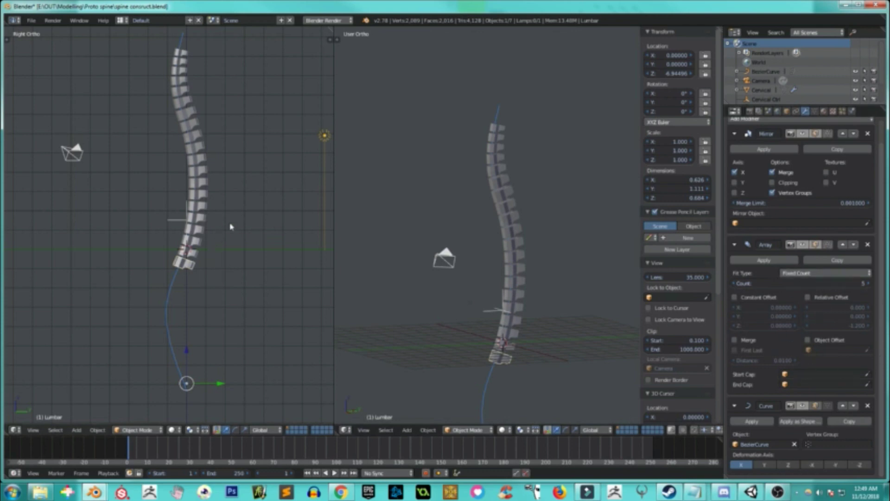
# - Add a Plain Axes empty named Lumbar Ctrl and select the Lumbar mesh
pyautogui.hotkey('shift', 'a')
pyautogui.click(269, 218)
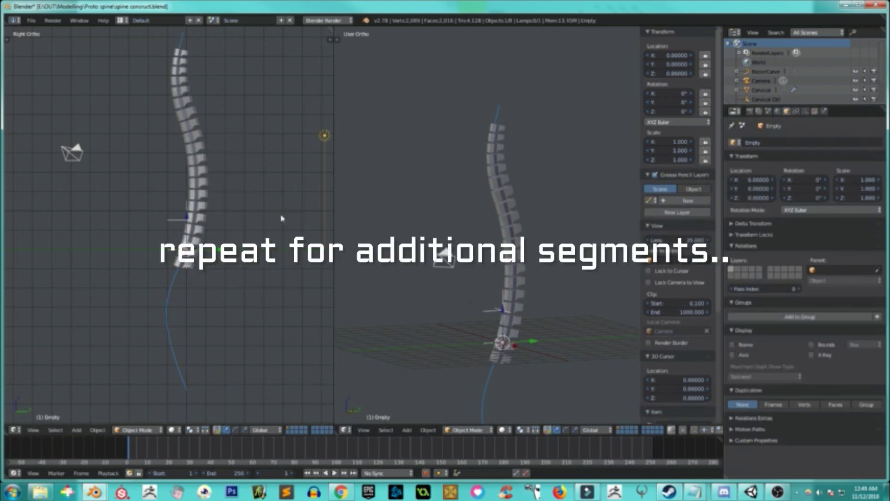
pyautogui.write('Lumbar Ctrl')
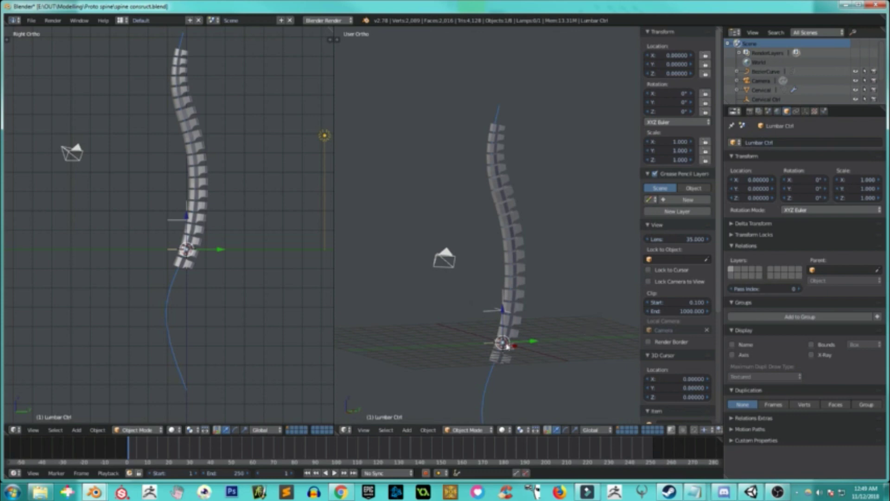
pyautogui.rightClick(196, 268)
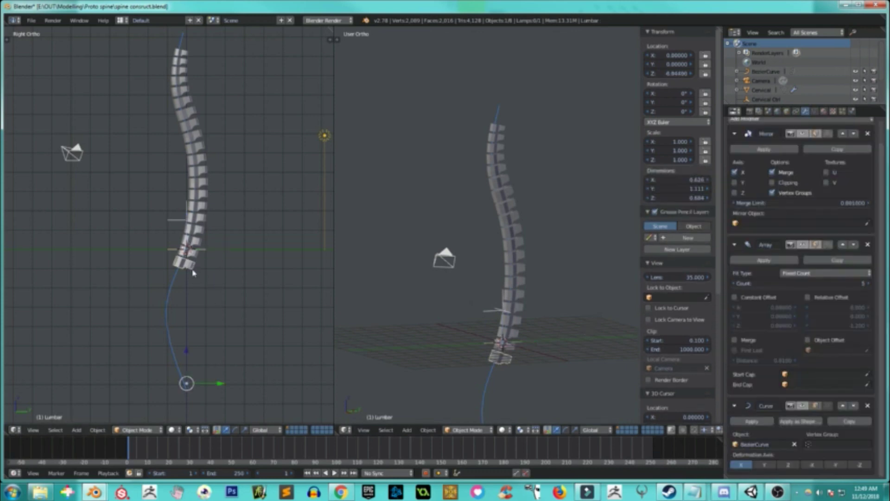
# - Enable Object Offset in the Lumbar Array modifier with Lumbar Ctrl as the offset object
pyautogui.click(820, 342)
pyautogui.click(821, 349)
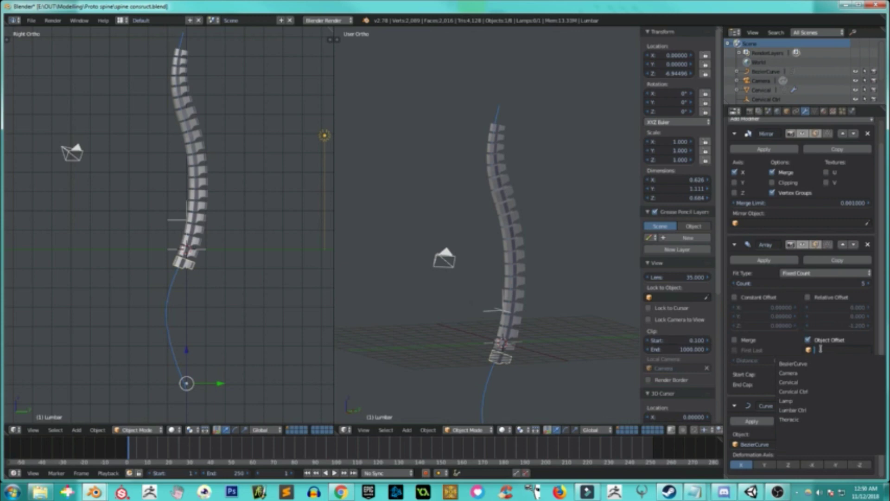
pyautogui.click(804, 410)
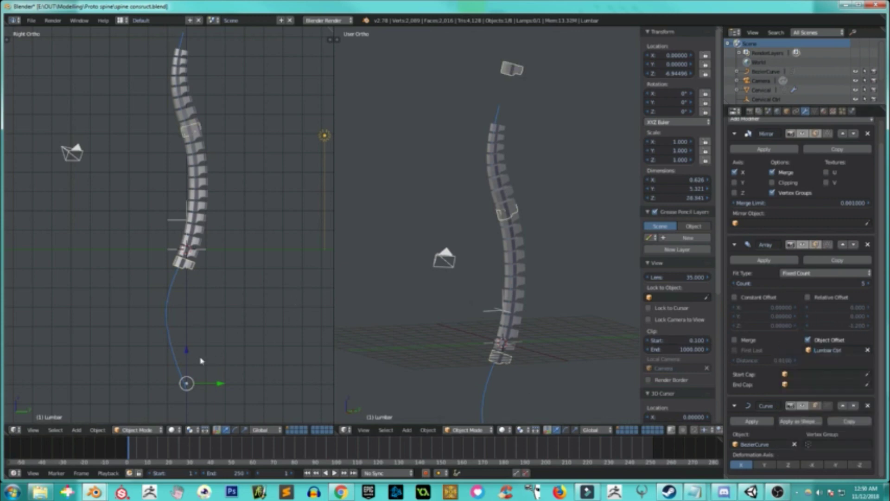
# - Move the Lumbar Ctrl empty to tune spacing and scale it to about 0.974
pyautogui.moveTo(187, 353)
pyautogui.mouseDown()
pyautogui.moveTo(189, 366)
pyautogui.moveTo(195, 241)
pyautogui.moveTo(183, 211)
pyautogui.mouseUp()
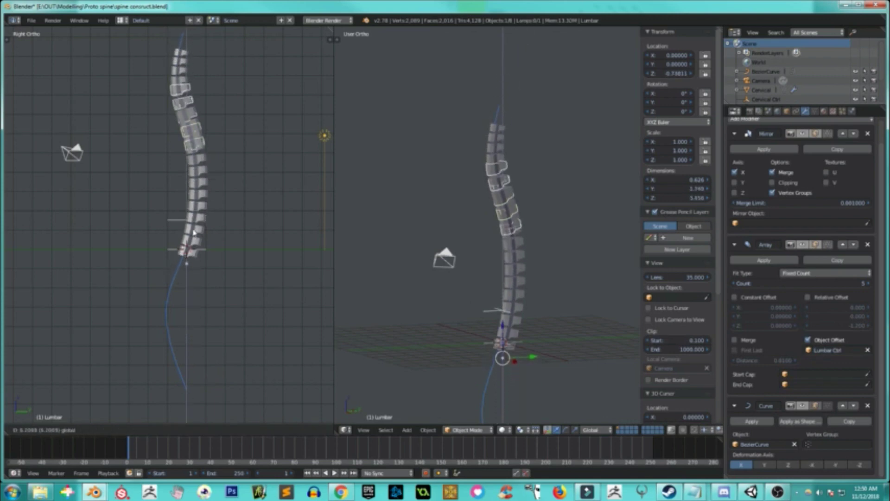
pyautogui.moveTo(184, 211); pyautogui.dragTo(184, 209)
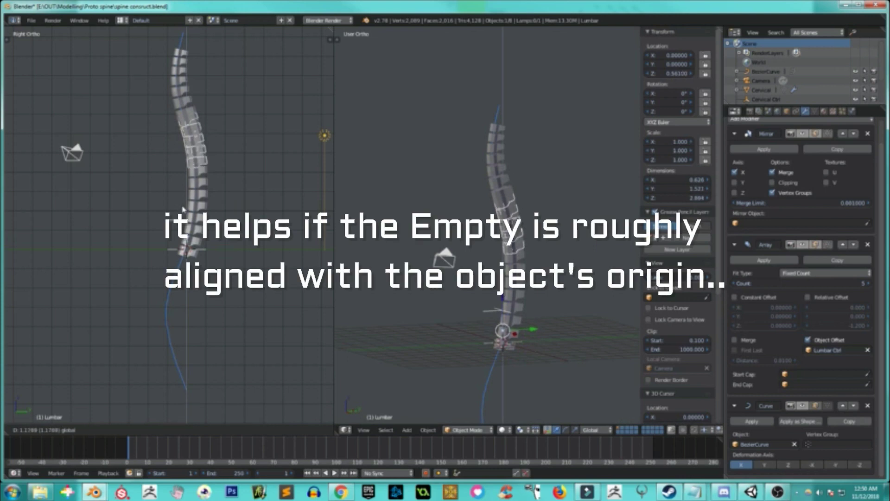
pyautogui.moveTo(183, 209); pyautogui.dragTo(184, 206)
pyautogui.press('s')
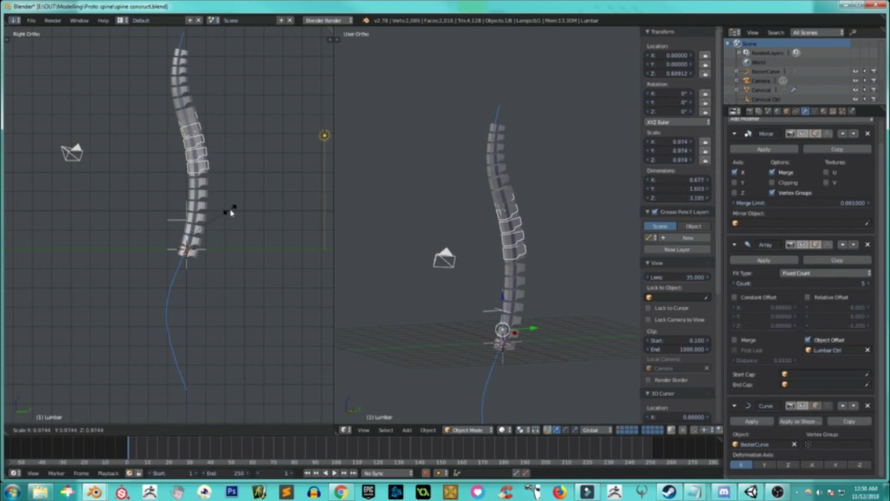
pyautogui.click(230, 211)
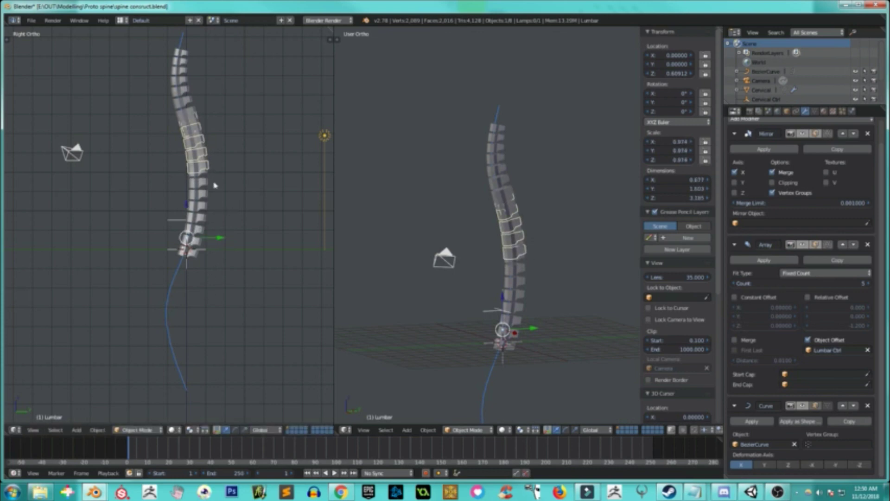
# - Reselect the Lumbar Ctrl empty and drag it down toward the curve's bottom
pyautogui.rightClick(205, 141)
pyautogui.rightClick(209, 143)
pyautogui.rightClick(171, 253)
pyautogui.moveTo(188, 211); pyautogui.dragTo(185, 358)
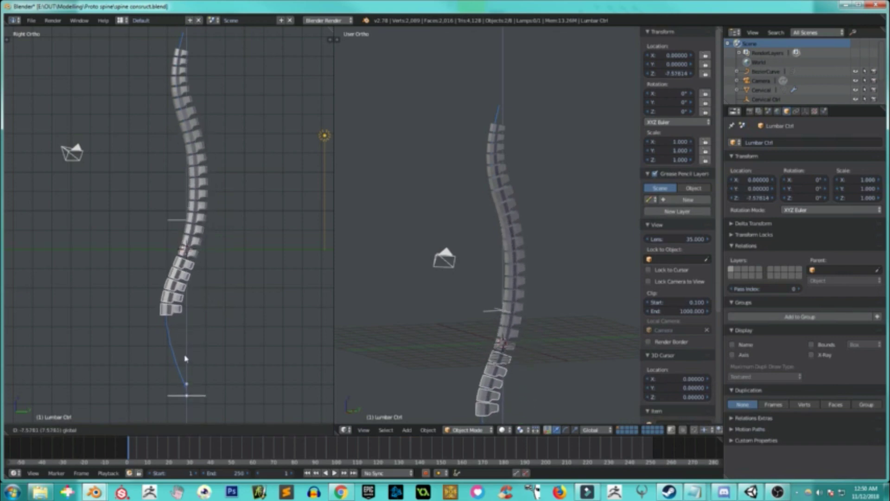
# - Place Lumbar Ctrl at about Z -7.56 and orbit to view the whole spine
pyautogui.click(185, 357)
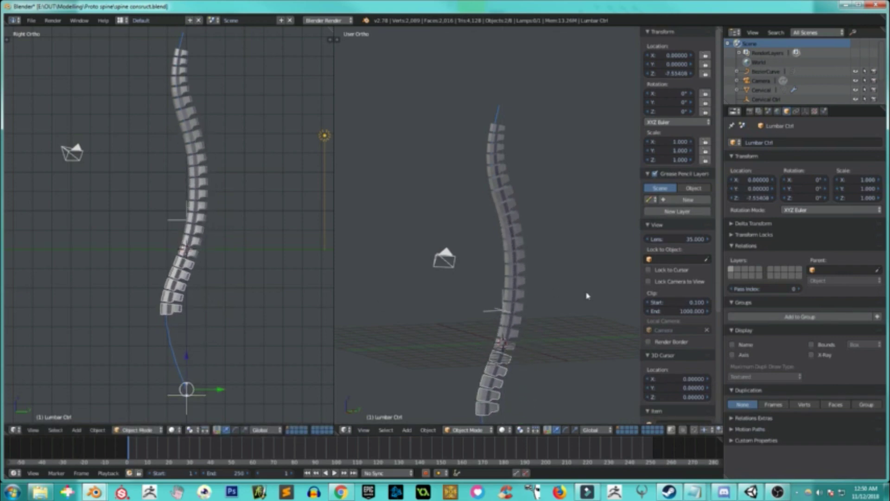
pyautogui.scroll(-3, 591, 296)
pyautogui.moveTo(453, 239)
pyautogui.mouseDown(button='middle')
pyautogui.moveTo(535, 274)
pyautogui.moveTo(395, 257)
pyautogui.mouseUp(button='middle')
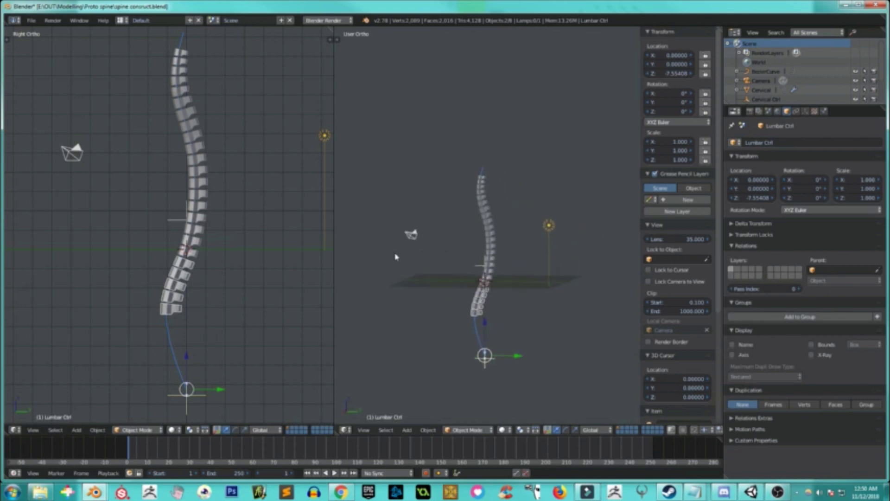
pyautogui.scroll(3, 486, 314)
pyautogui.moveTo(495, 342); pyautogui.dragTo(523, 308, button='middle')
# - Frame the Thoracic section with View Selected and orbit around the spine
pyautogui.rightClick(521, 232)
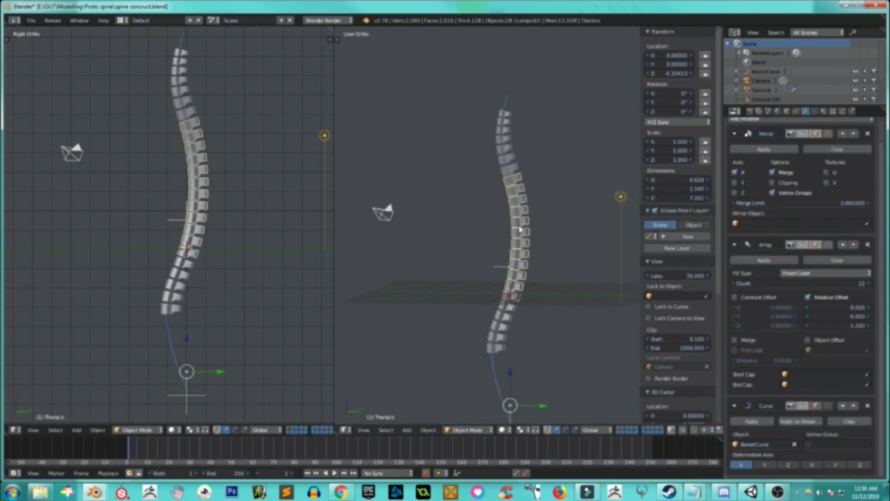
pyautogui.click(367, 430)
pyautogui.moveTo(409, 295)
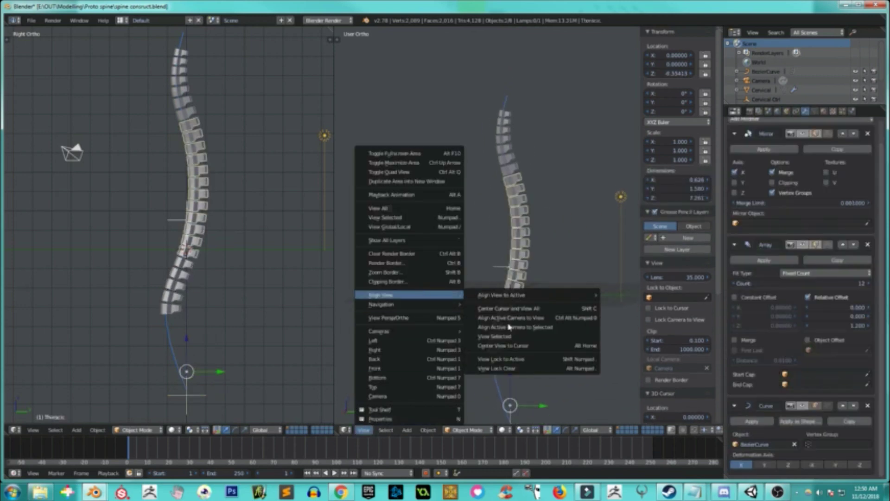
pyautogui.click(509, 337)
pyautogui.scroll(-3, 561, 268)
pyautogui.scroll(-2, 561, 269)
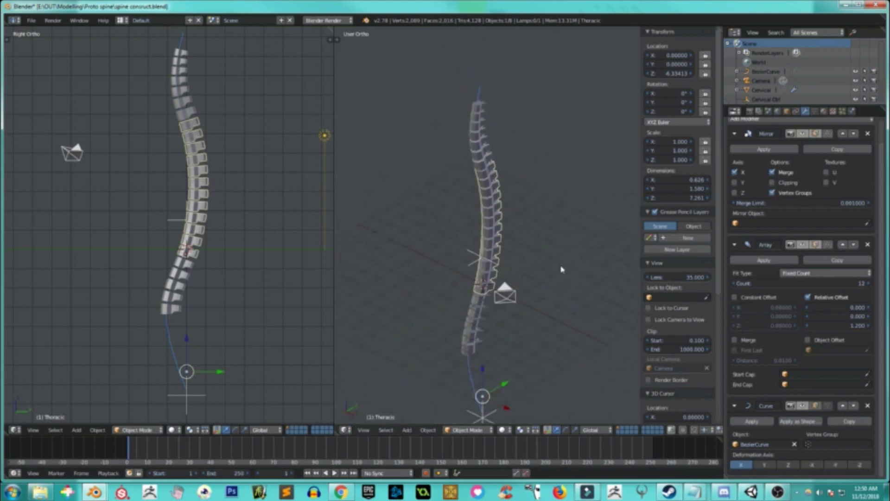
pyautogui.moveTo(449, 300)
pyautogui.mouseDown(button='middle')
pyautogui.moveTo(555, 293)
pyautogui.moveTo(391, 258)
pyautogui.moveTo(541, 264)
pyautogui.moveTo(398, 267)
pyautogui.mouseUp(button='middle')
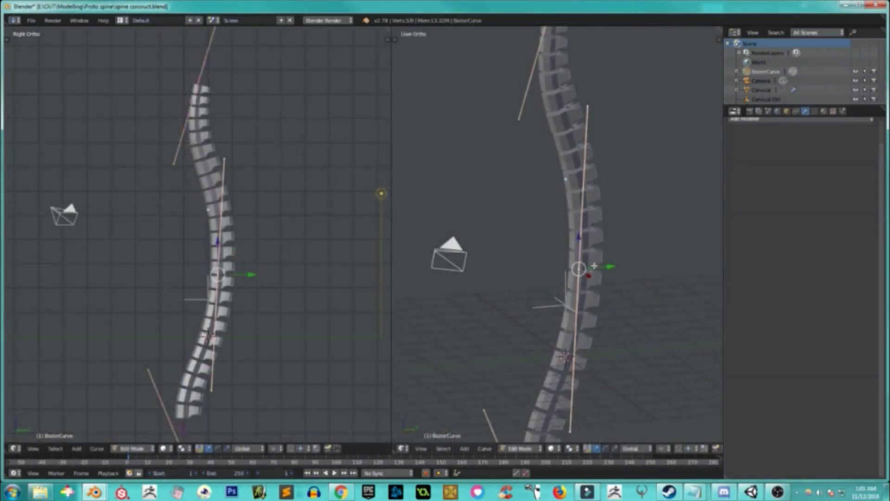
pyautogui.press('g')
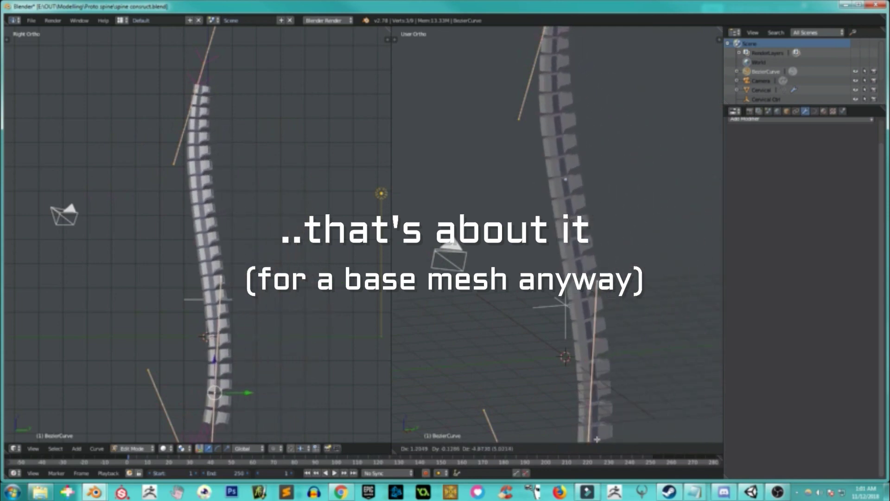
# - Reshape the curve by moving its points and rotating the top point's handle around X
pyautogui.click(608, 147)
pyautogui.rightClick(559, 102)
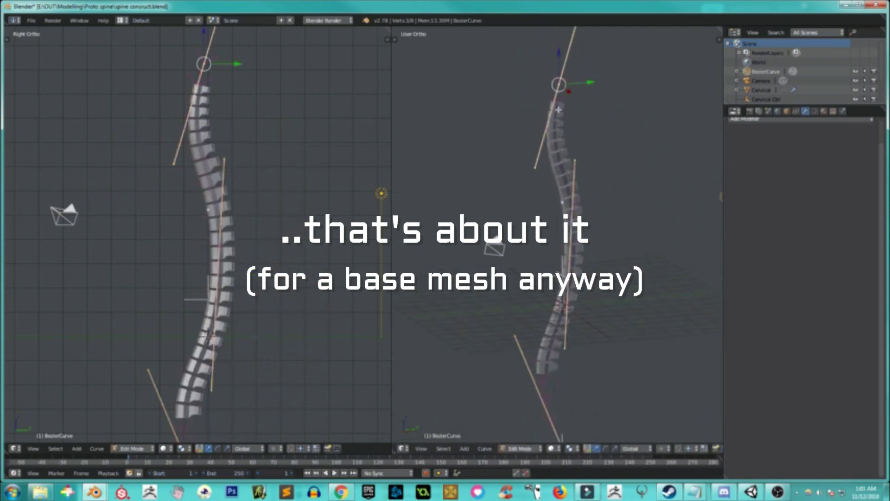
pyautogui.press('r')
pyautogui.press('x')
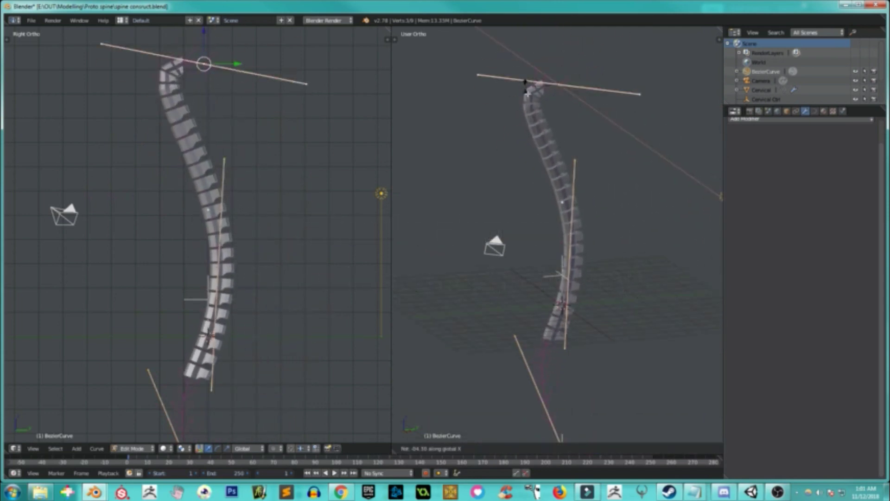
pyautogui.click(542, 111)
pyautogui.press('g')
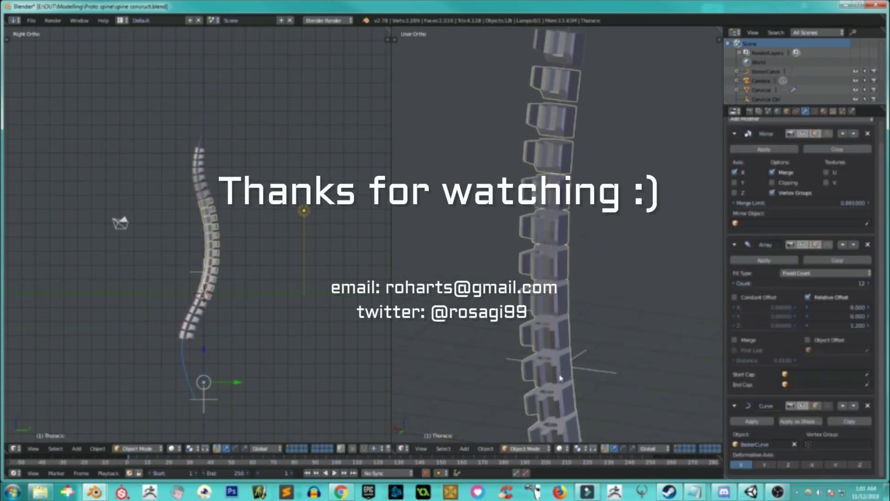
pyautogui.moveTo(560, 378); pyautogui.dragTo(647, 349, button='middle')
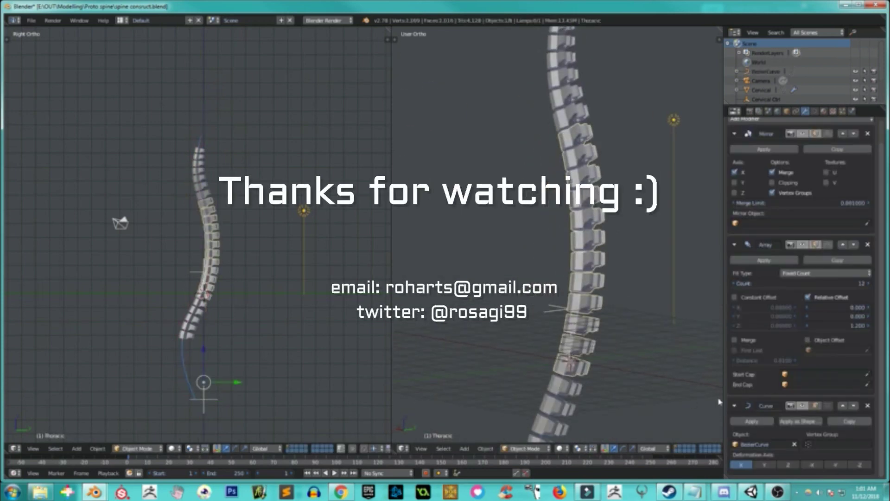